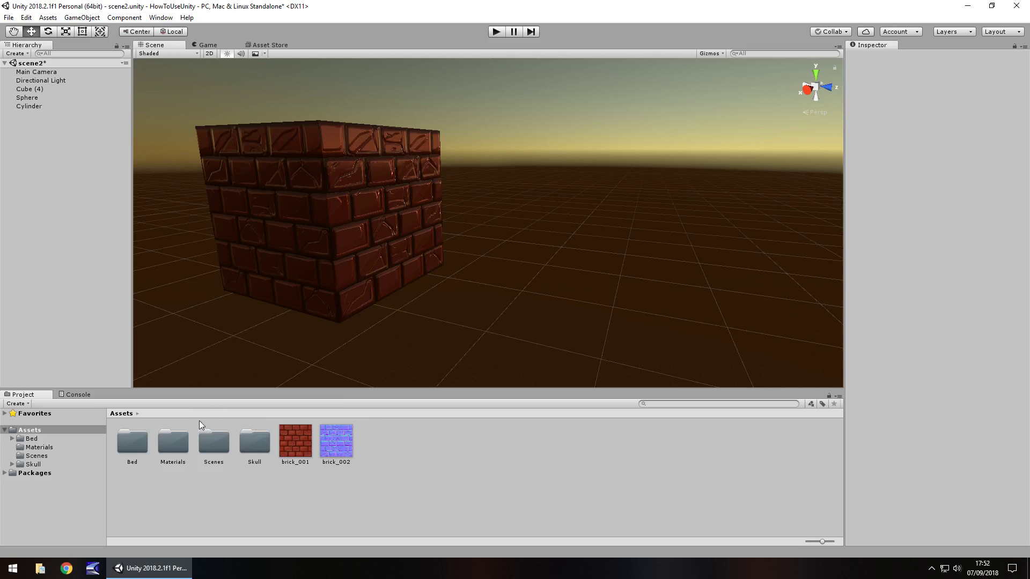
# Step: Add an Animation tab to the bottom panel beside the Project and Console views
pyautogui.click(127, 48)
pyautogui.click(838, 46)
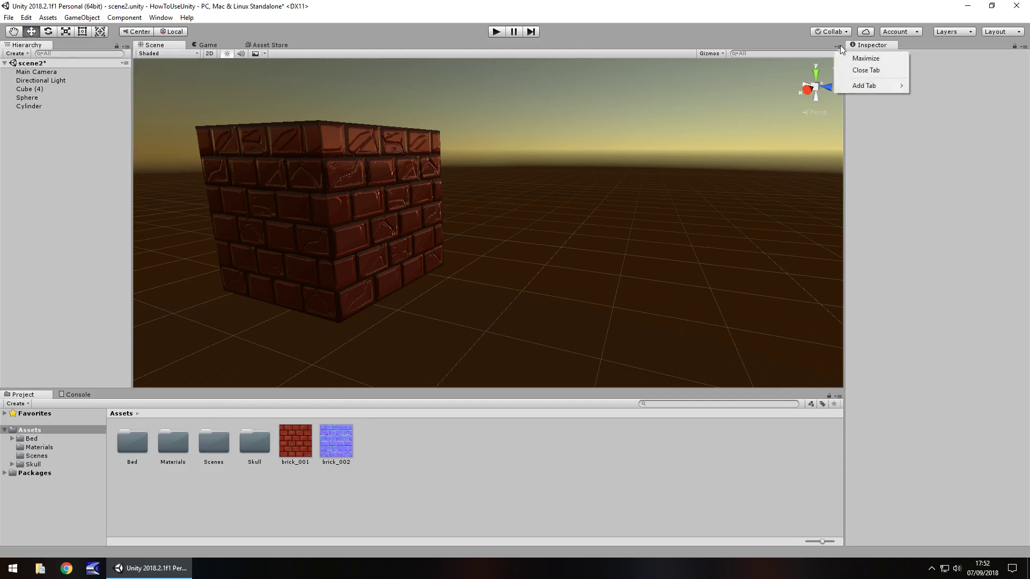
pyautogui.click(769, 492)
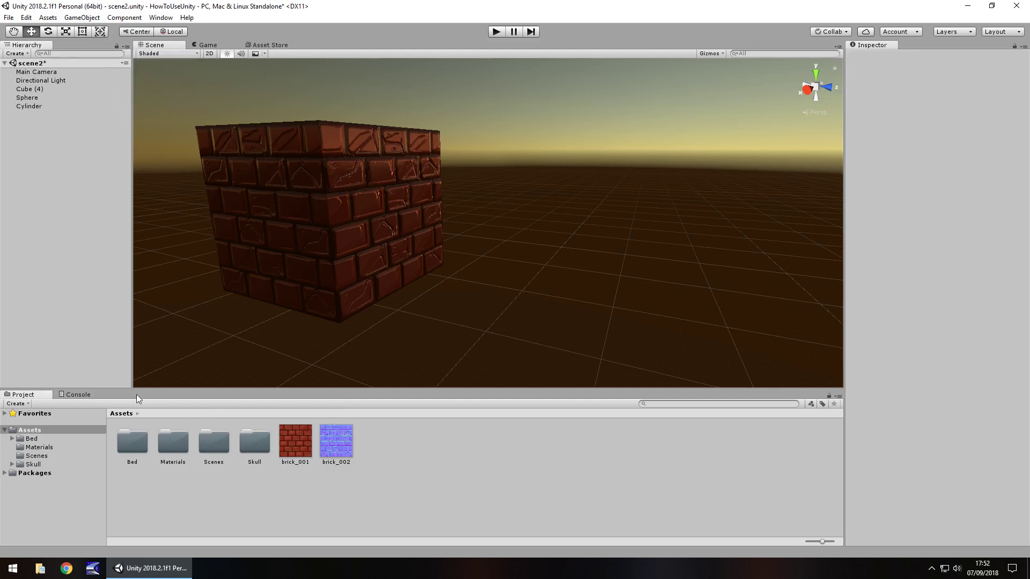
pyautogui.click(838, 398)
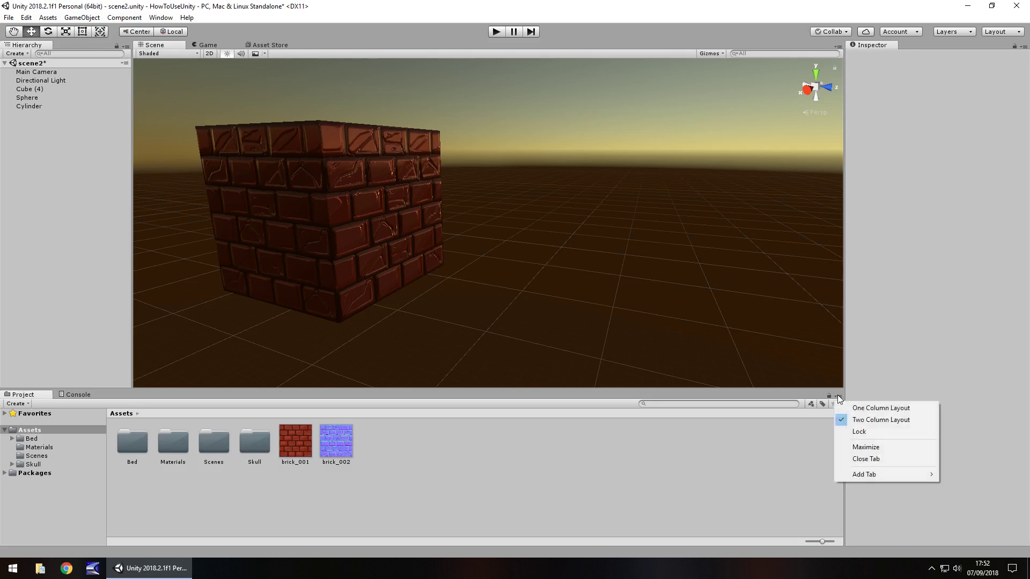
pyautogui.moveTo(868, 475)
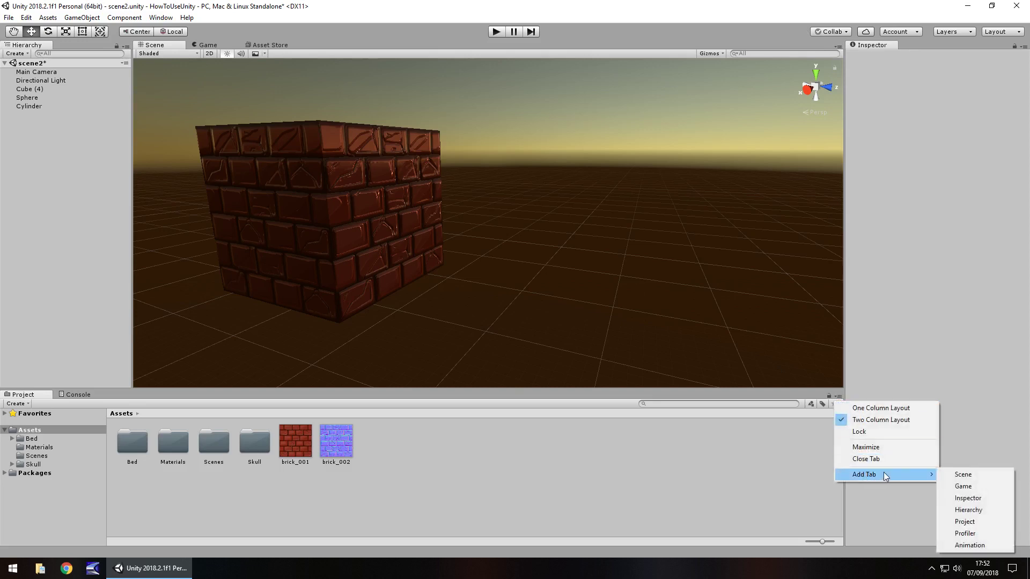
pyautogui.click(971, 545)
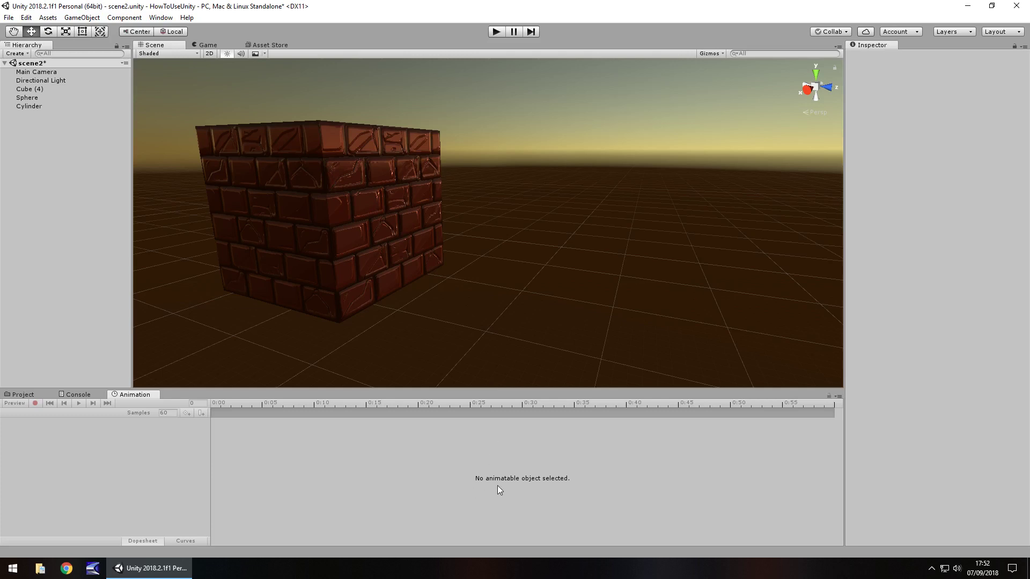
# Step: Create a new animation clip saved as MyAnim for the brick Cube (4)
pyautogui.click(354, 216)
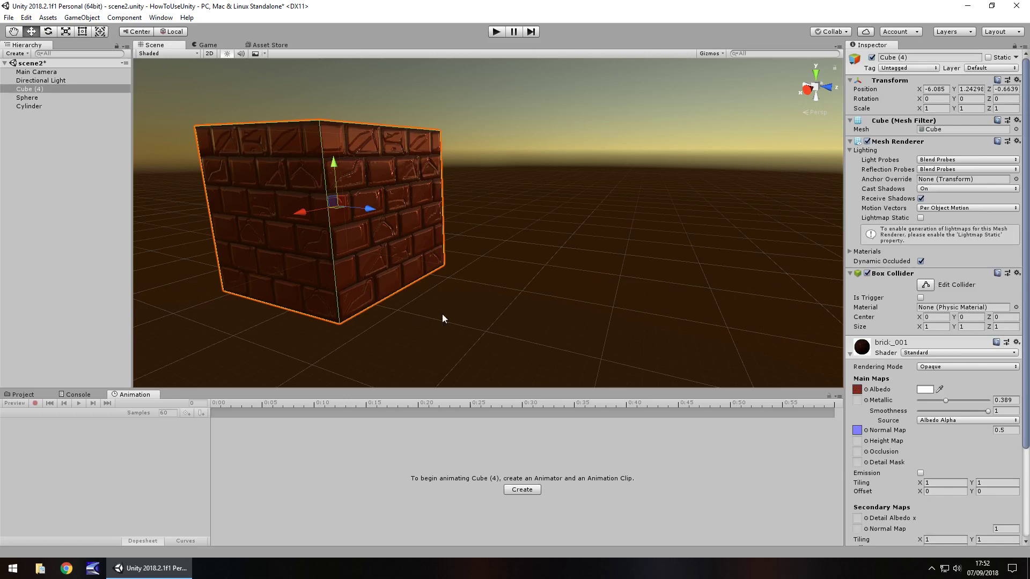
pyautogui.click(513, 488)
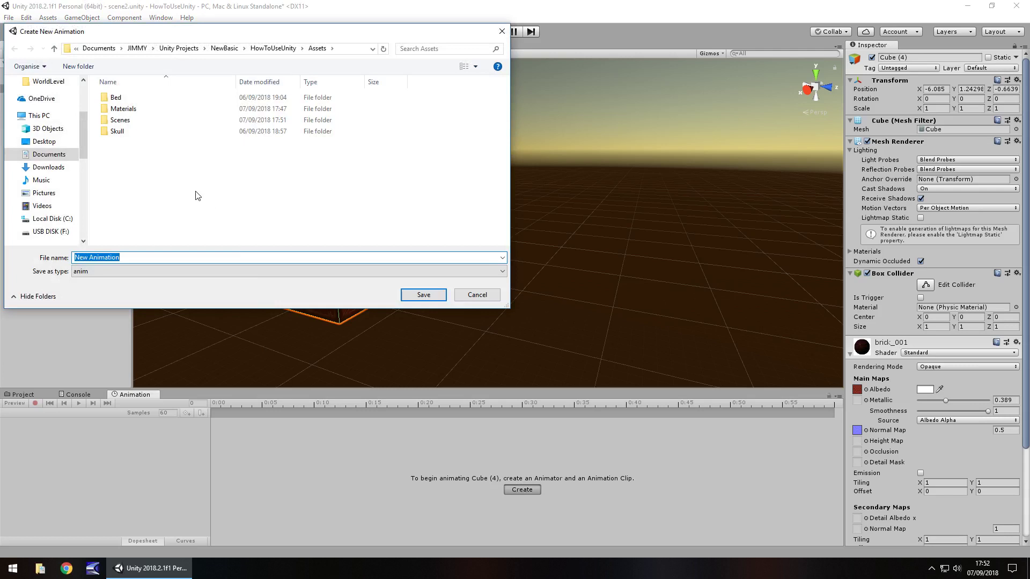
pyautogui.write('MyAnim')
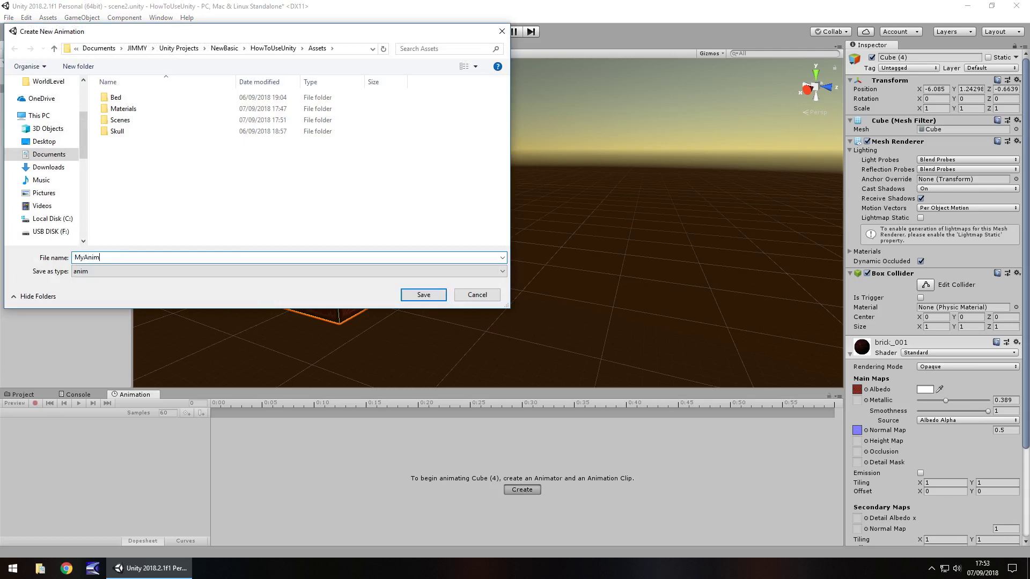
pyautogui.press('Return')
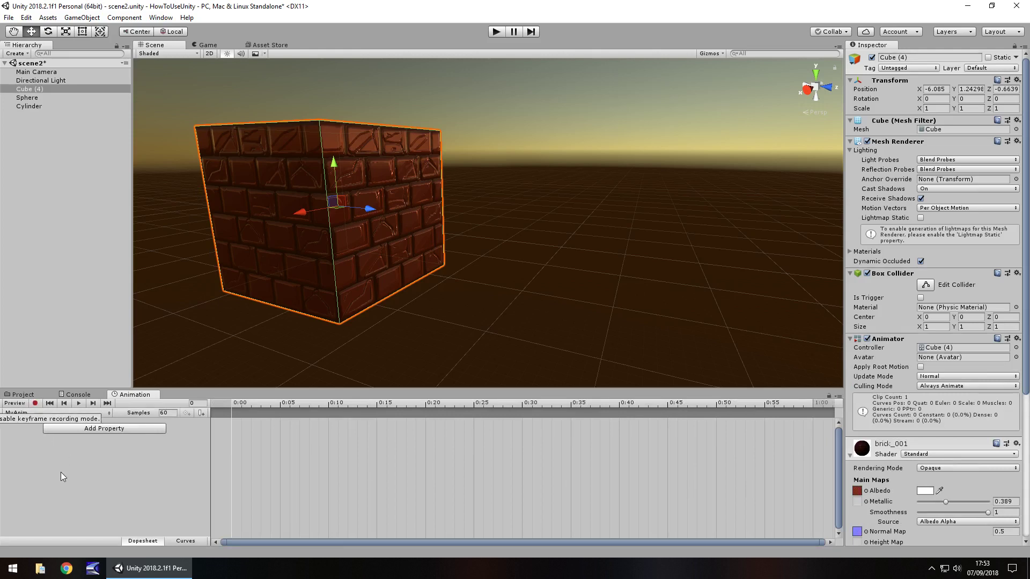
# Step: Turn on keyframe recording and key Cube (4)'s Y rotation at 0 on frame 0
pyautogui.click(35, 403)
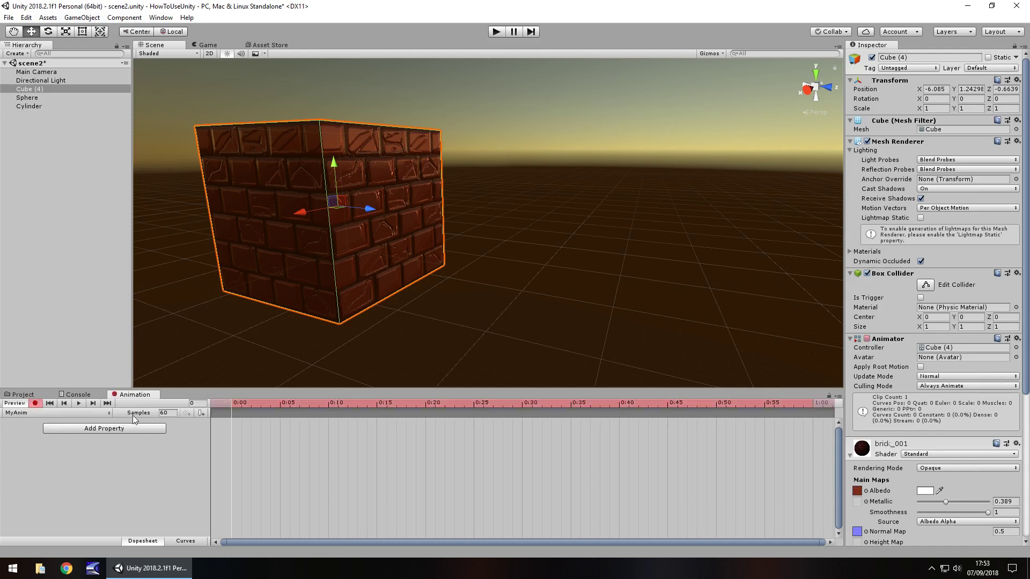
pyautogui.click(167, 413)
pyautogui.click(202, 403)
pyautogui.click(973, 99)
pyautogui.write('1')
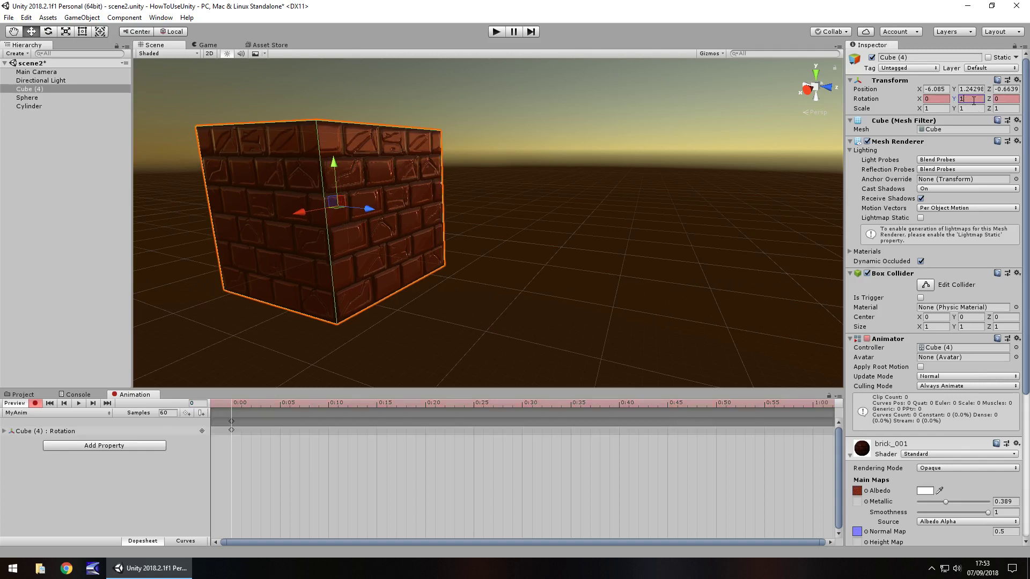
pyautogui.press('BackSpace')
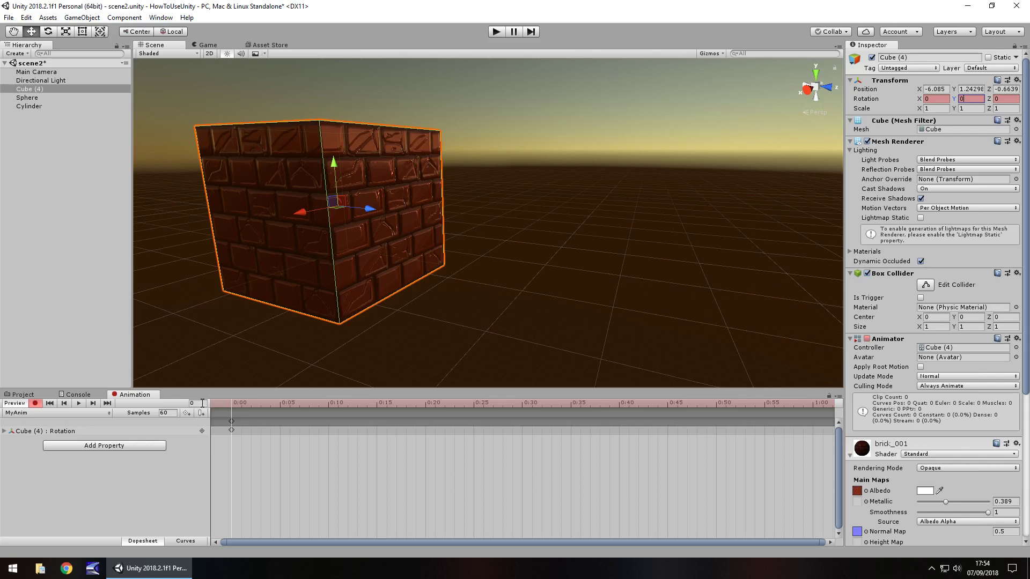
# Step: Key the cube's Y rotation at 90 on frame 60 and 180 on frame 180
pyautogui.click(203, 403)
pyautogui.write('60')
pyautogui.press('Return')
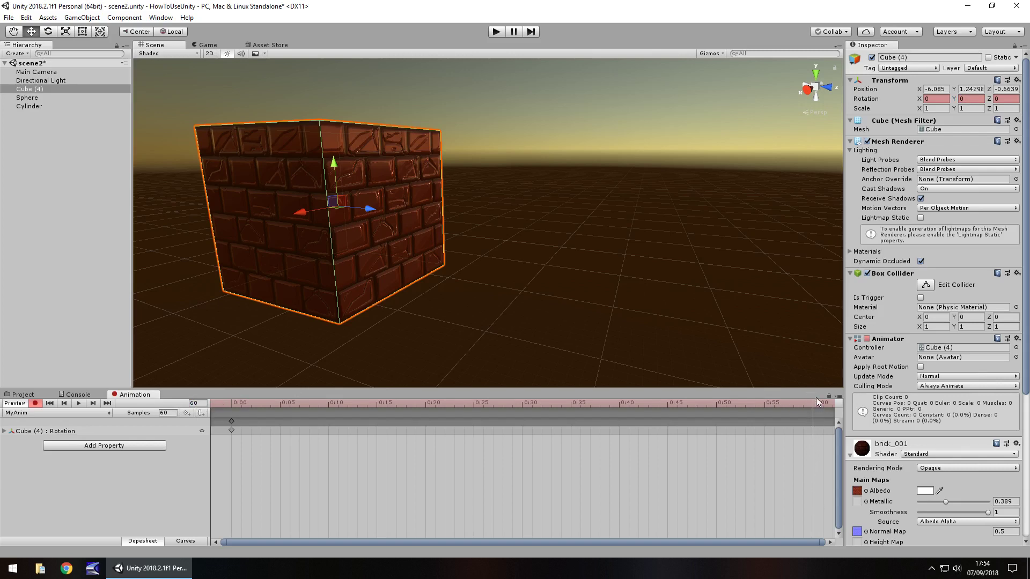
pyautogui.click(969, 99)
pyautogui.write('90')
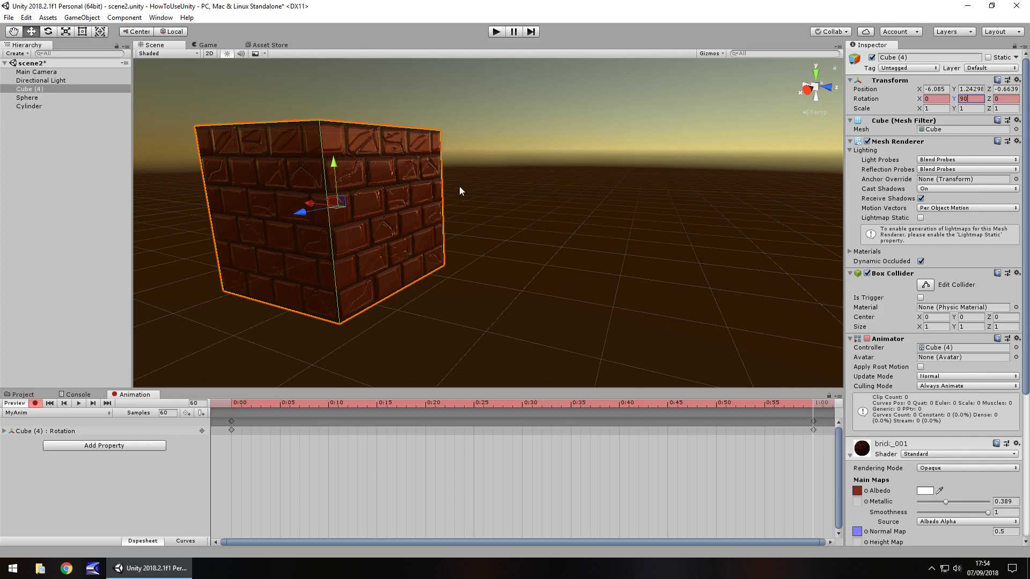
pyautogui.click(203, 402)
pyautogui.write('180')
pyautogui.press('Return')
pyautogui.click(975, 100)
pyautogui.write('180')
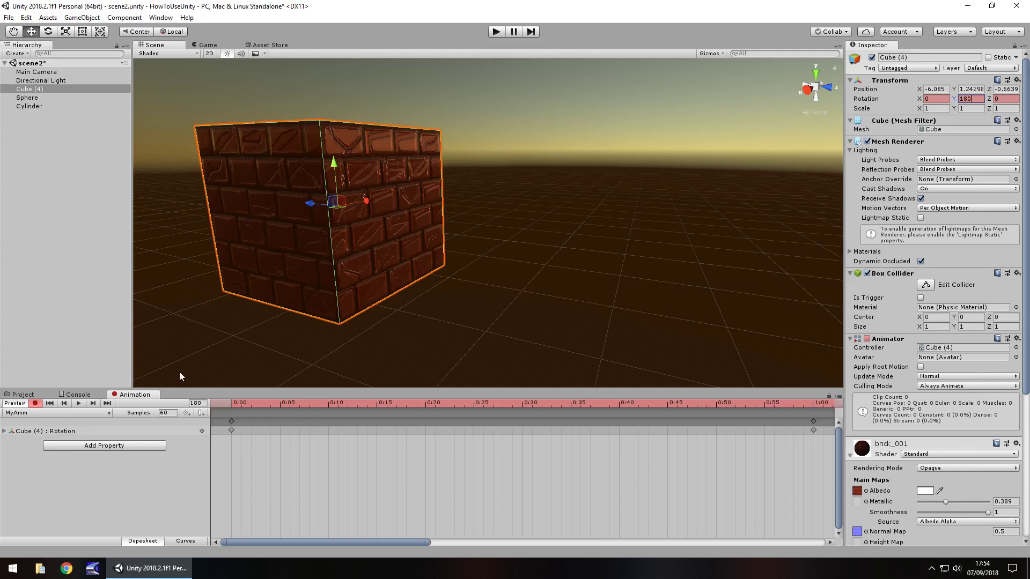
# Step: Key the Y rotation at 270 on frame 210 and 360 on frame 270
pyautogui.click(203, 403)
pyautogui.write('210')
pyautogui.click(980, 99)
pyautogui.write('270')
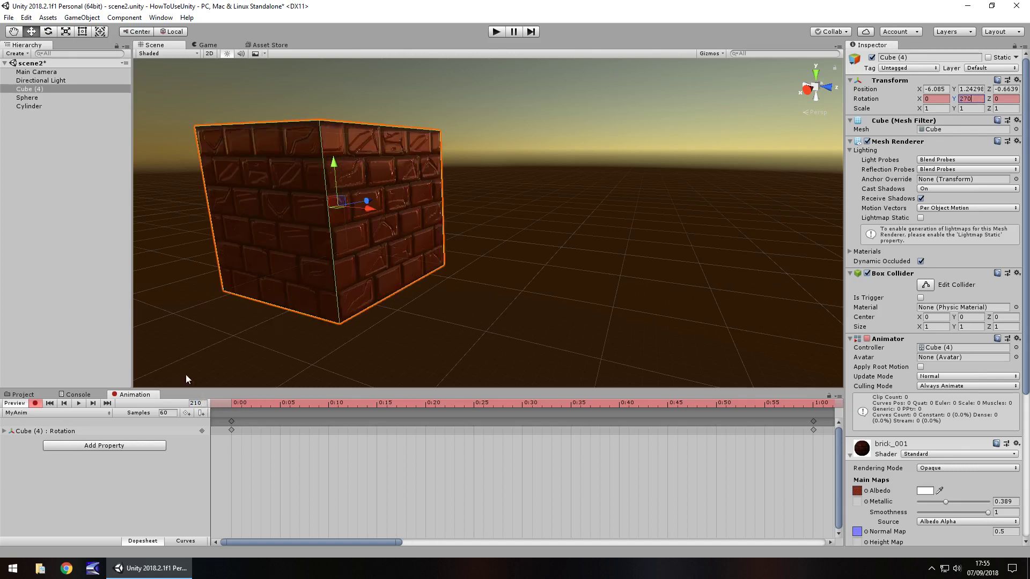
pyautogui.click(205, 402)
pyautogui.write('270')
pyautogui.write('360')
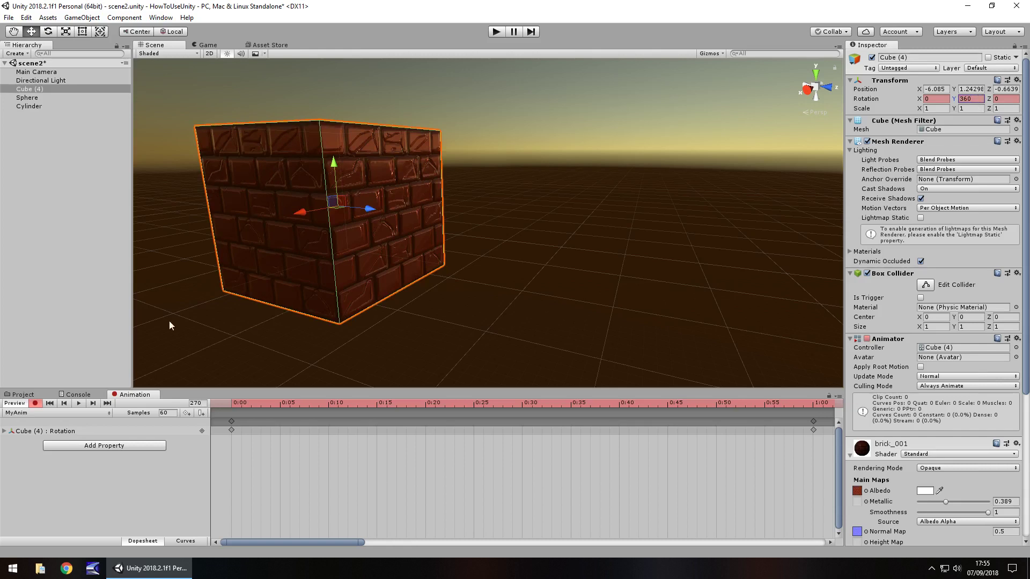
# Step: Stop recording, review the MyAnim clip and Cube (4) controller in Assets, then reselect the cube
pyautogui.click(35, 404)
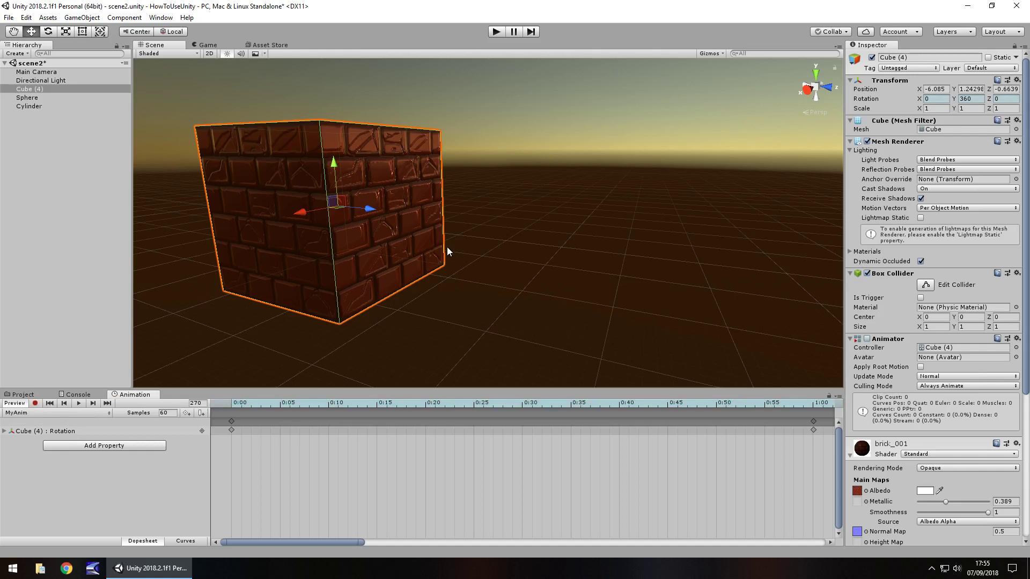
pyautogui.click(23, 395)
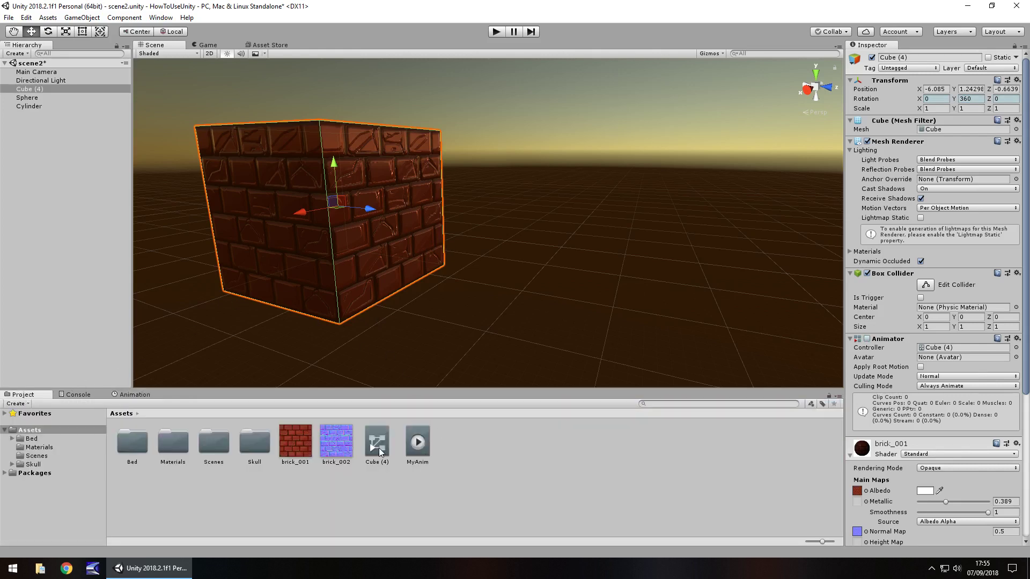
pyautogui.click(418, 443)
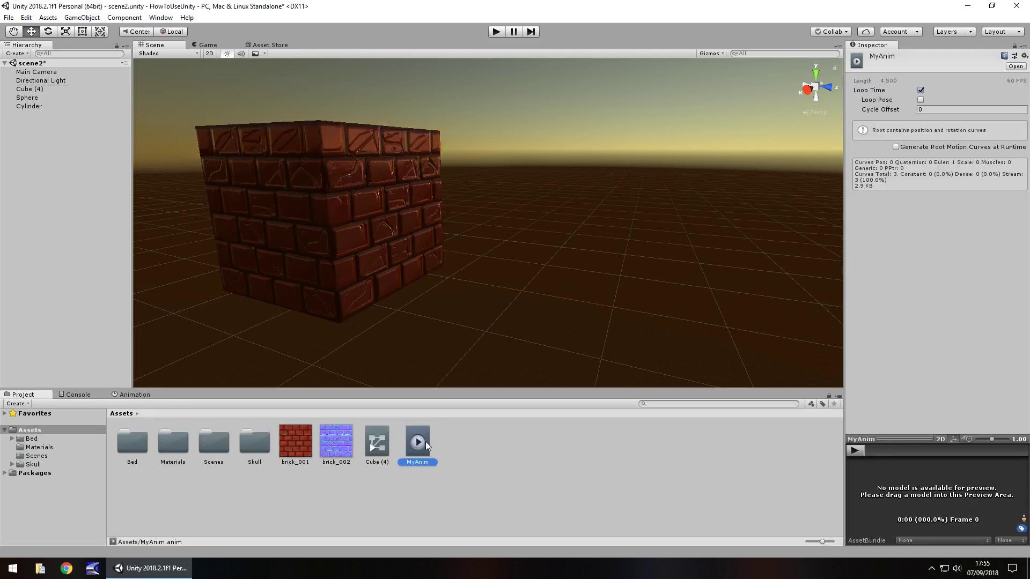
pyautogui.click(378, 452)
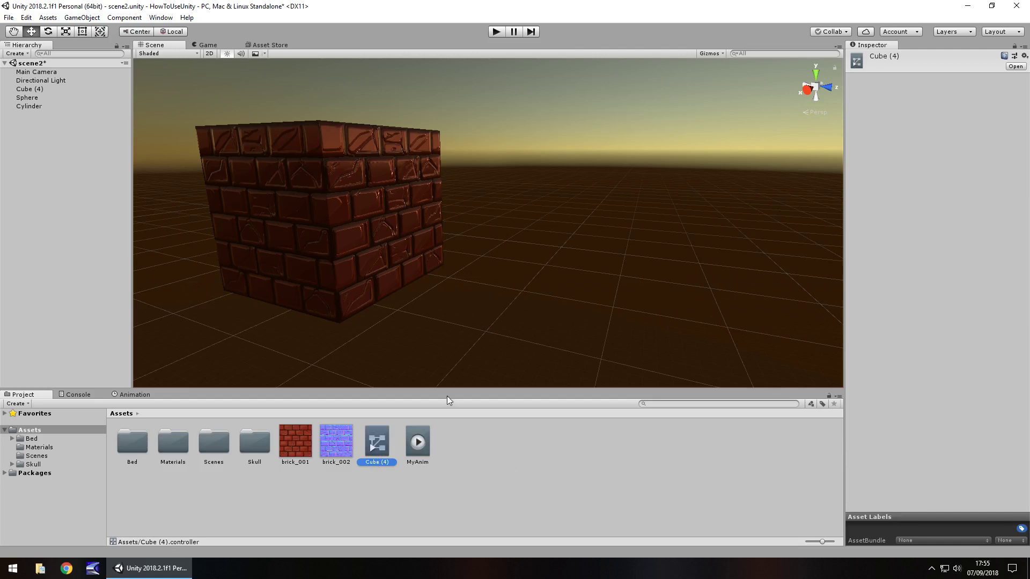
pyautogui.click(368, 200)
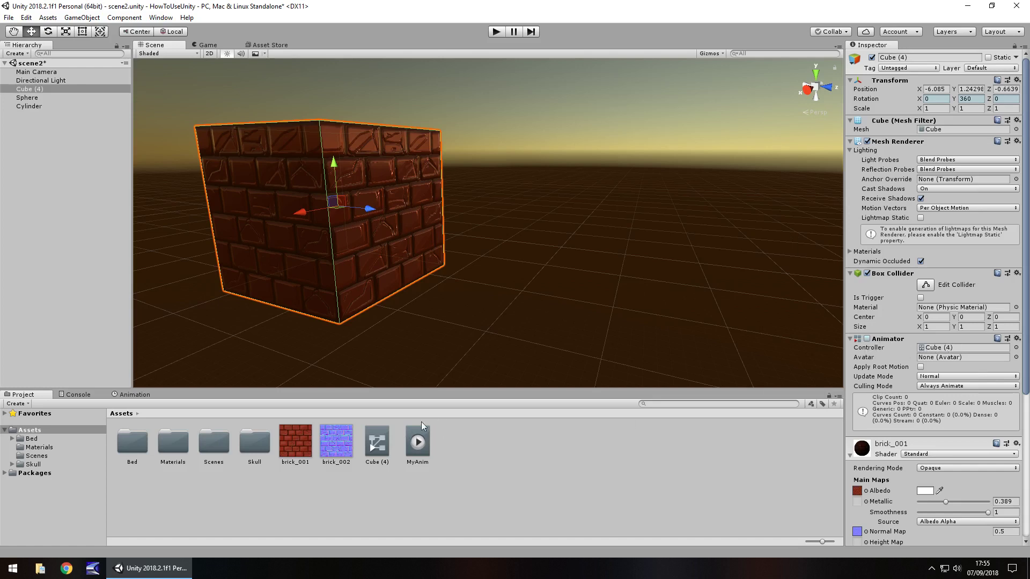
# Step: Parent Main Camera under Cube (4) and zero its position to 0, 0, 0
pyautogui.click(50, 73)
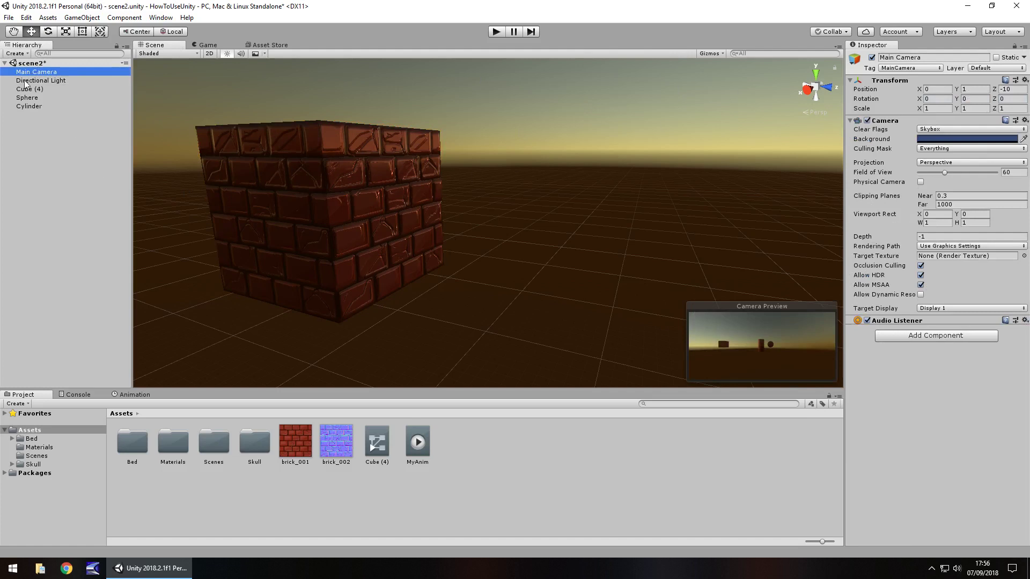
pyautogui.moveTo(30, 73); pyautogui.dragTo(31, 92)
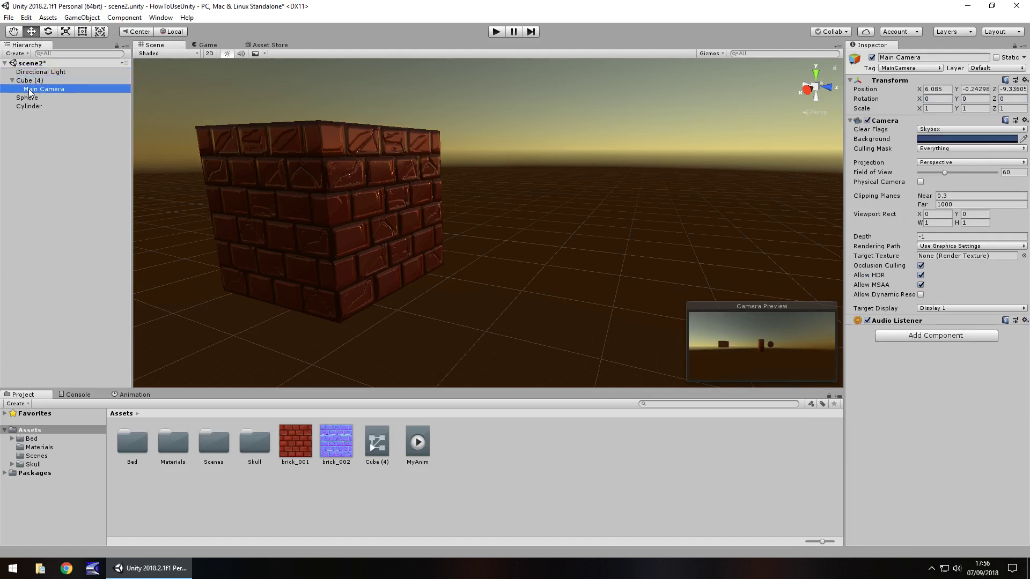
pyautogui.click(938, 89)
pyautogui.write('0')
pyautogui.press('Tab')
pyautogui.write('0')
pyautogui.press('Tab')
pyautogui.write('0')
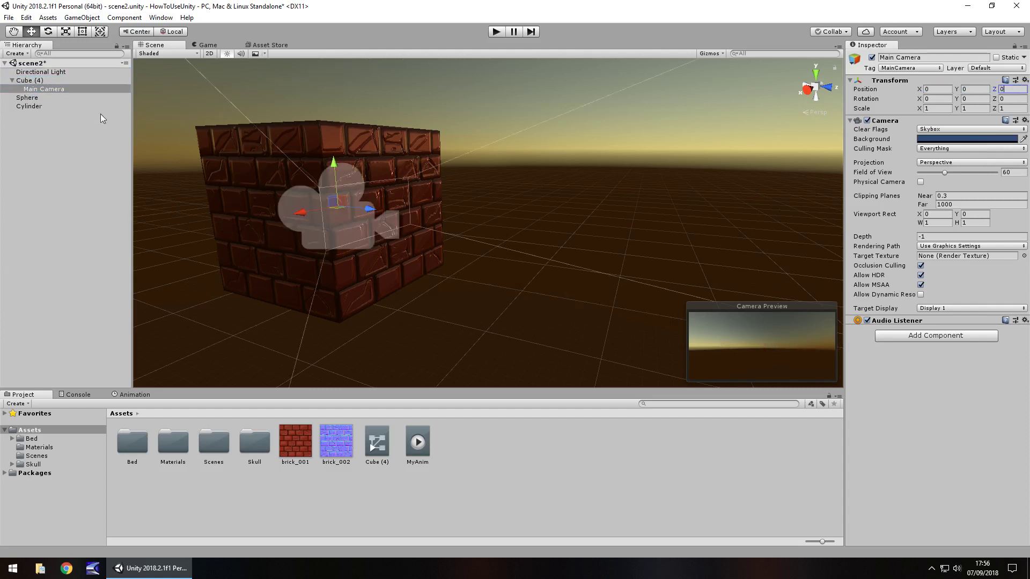
# Step: Unparent Main Camera and drag it back and up to Y 1.75, Z -3.605
pyautogui.moveTo(36, 89); pyautogui.dragTo(36, 76)
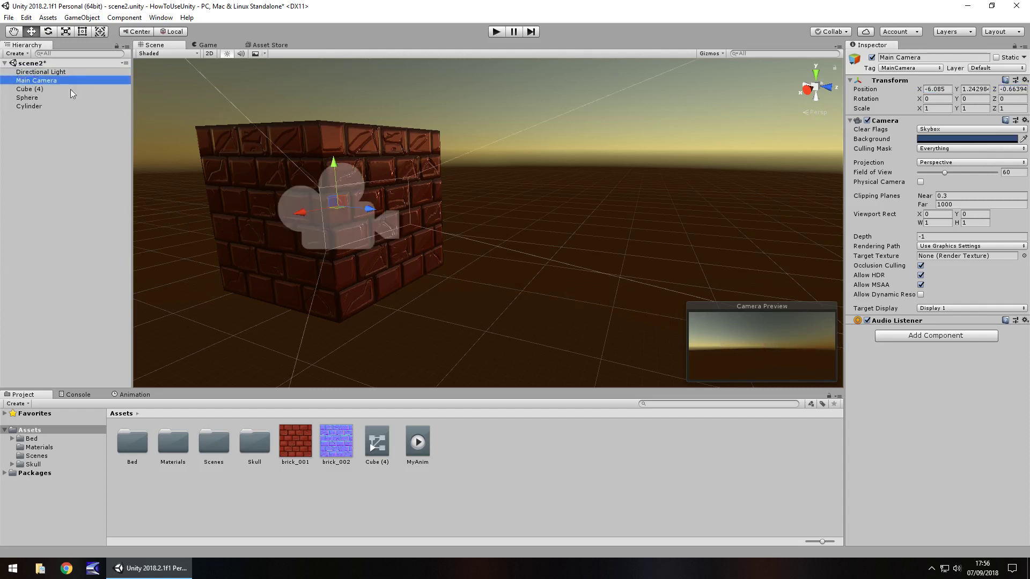
pyautogui.moveTo(371, 209); pyautogui.dragTo(226, 180)
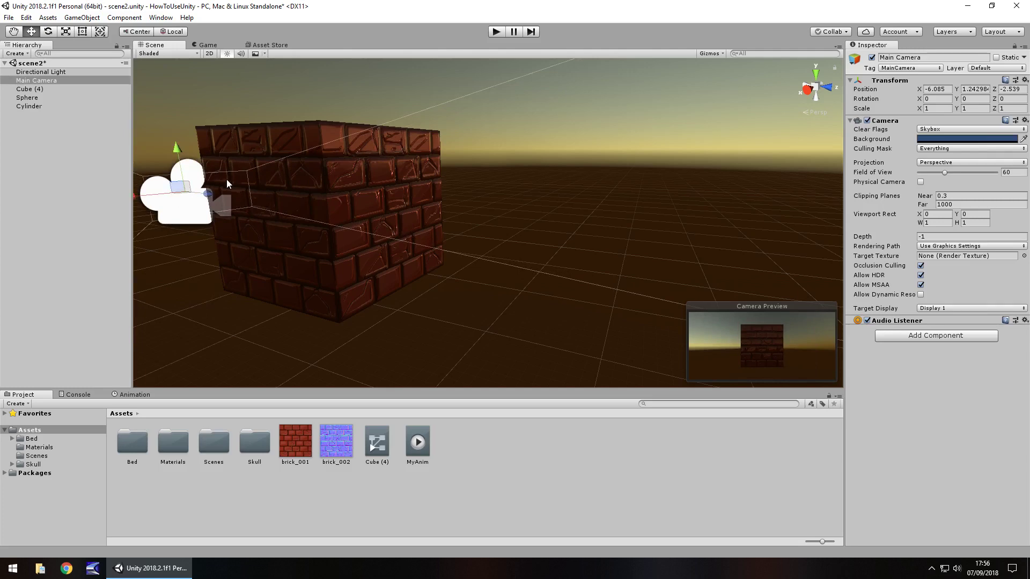
pyautogui.moveTo(175, 151); pyautogui.dragTo(175, 99)
pyautogui.moveTo(207, 152); pyautogui.dragTo(138, 132)
pyautogui.click(498, 33)
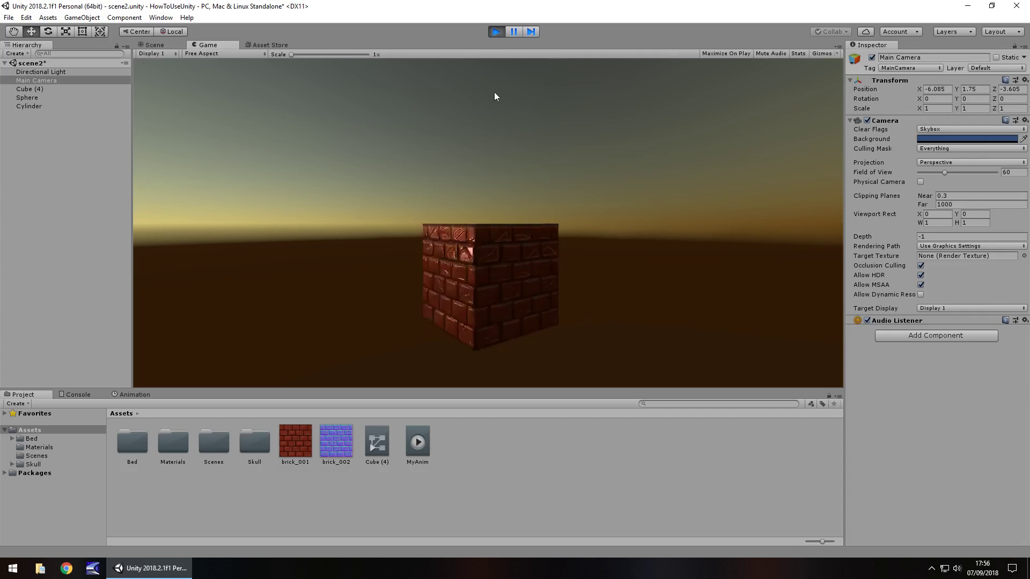
pyautogui.click(497, 31)
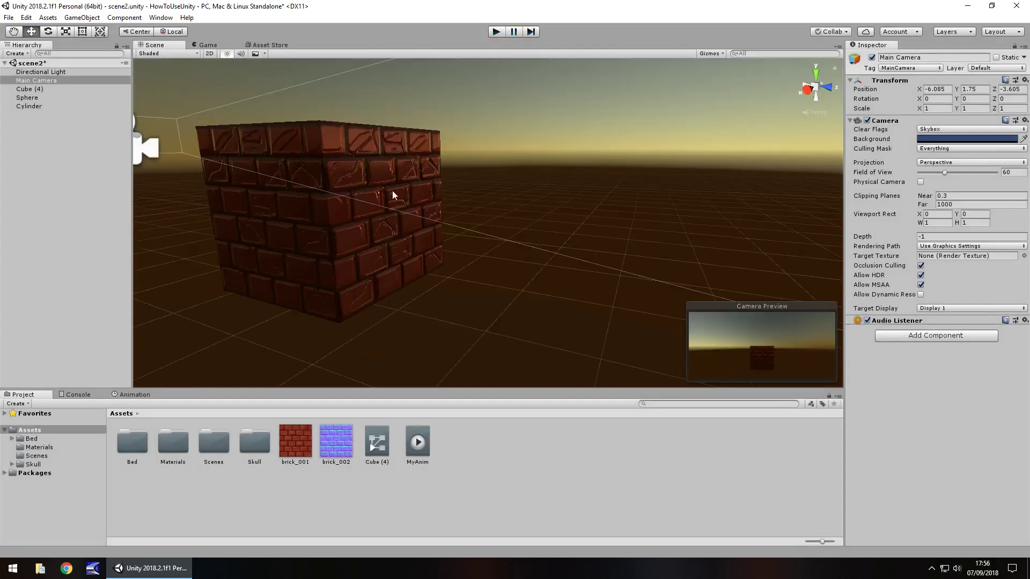
# Step: Show the MyAnim timeline with Cube (4)'s rotation keyframes from 0:00 to 4:30
pyautogui.click(135, 395)
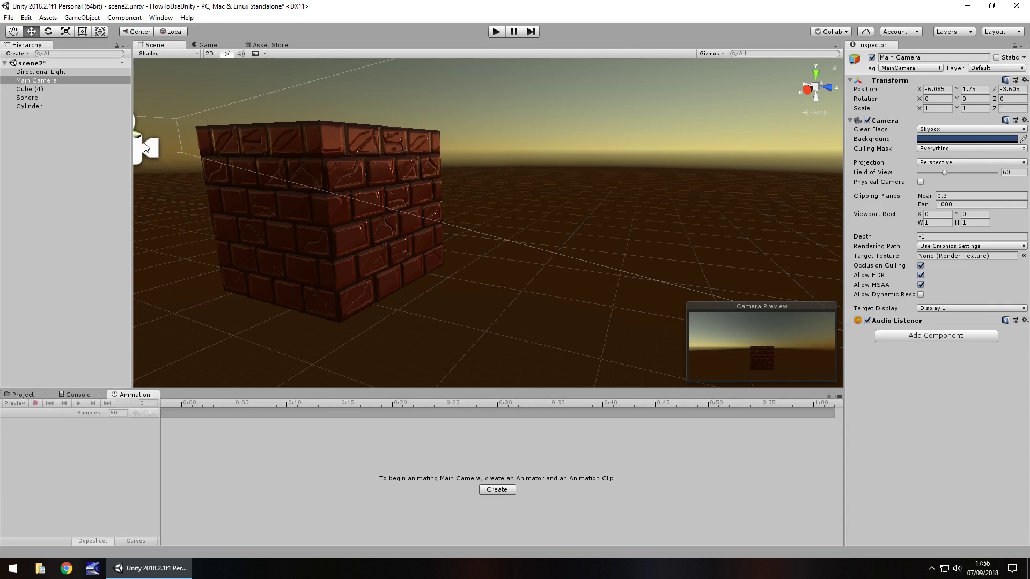
pyautogui.click(34, 88)
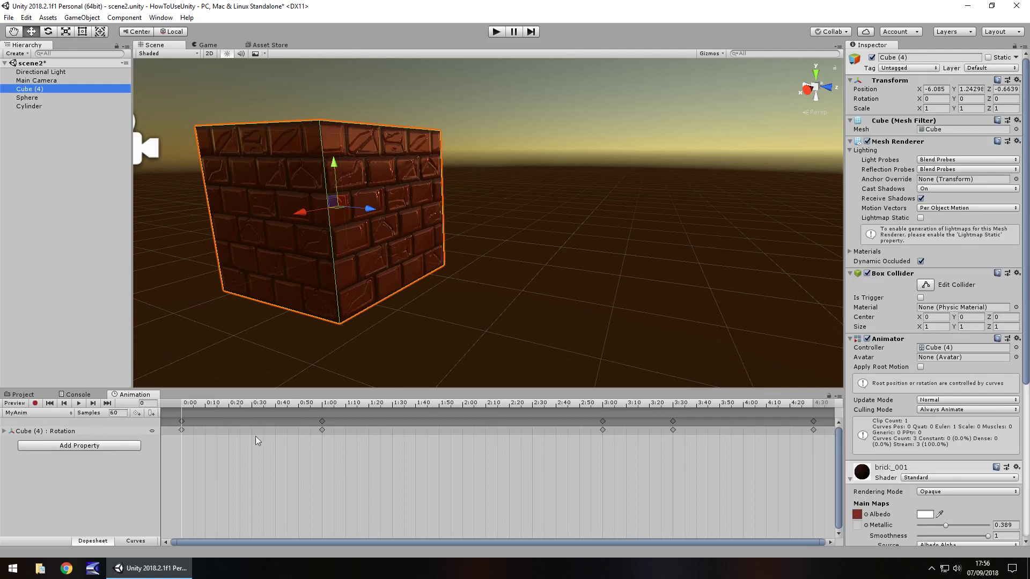
# Step: Turn on recording and enter the cube's scale as 0, 0, 0
pyautogui.click(35, 404)
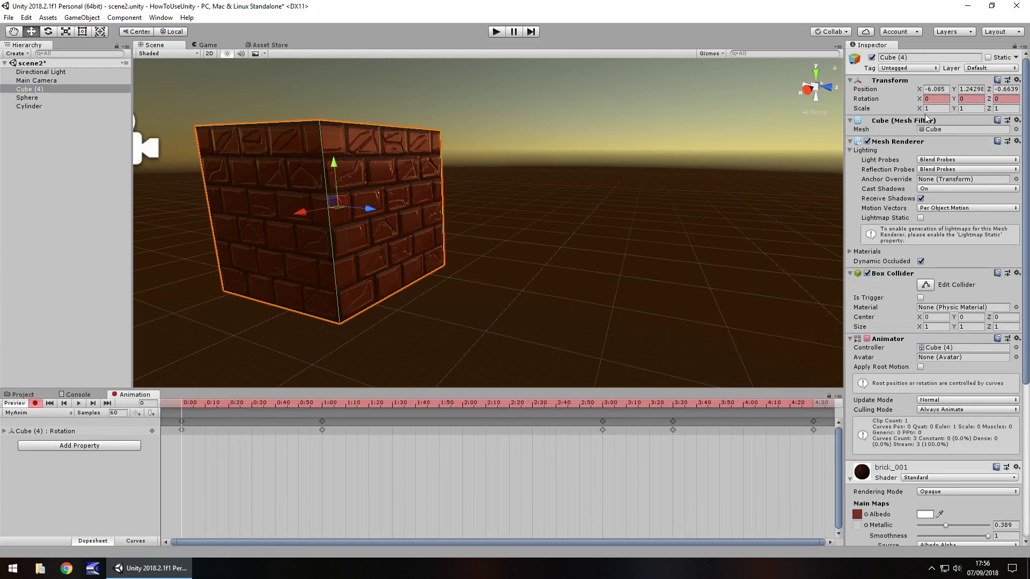
pyautogui.click(943, 109)
pyautogui.click(942, 109)
pyautogui.press('BackSpace')
pyautogui.write('0')
pyautogui.press('Tab')
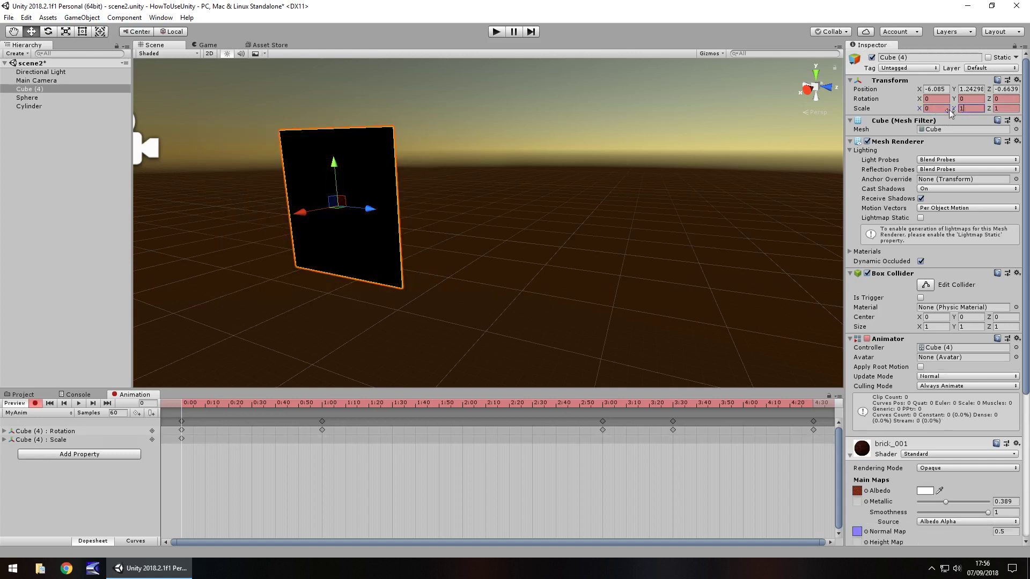
pyautogui.write('0')
pyautogui.press('Tab')
pyautogui.write('0')
# Step: Reset the scale to 1, 1, 1, keying it at frame 0
pyautogui.click(942, 110)
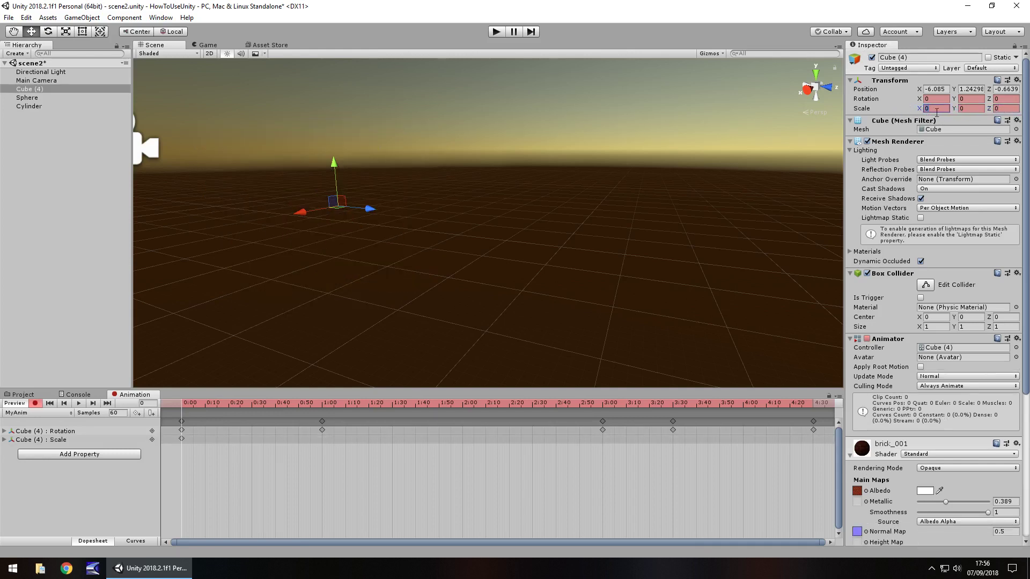
pyautogui.write('1')
pyautogui.press('Tab')
pyautogui.write('1')
pyautogui.click(999, 109)
pyautogui.write('1')
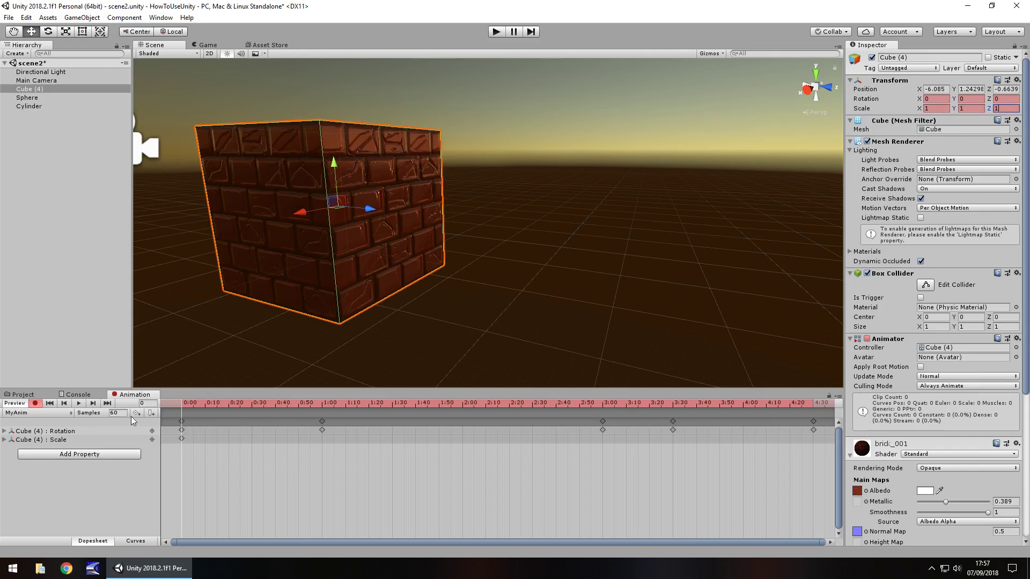
# Step: Key the cube's scale at 0.5, 0.5, 0.5 on frame 60
pyautogui.click(149, 403)
pyautogui.write('60')
pyautogui.click(936, 109)
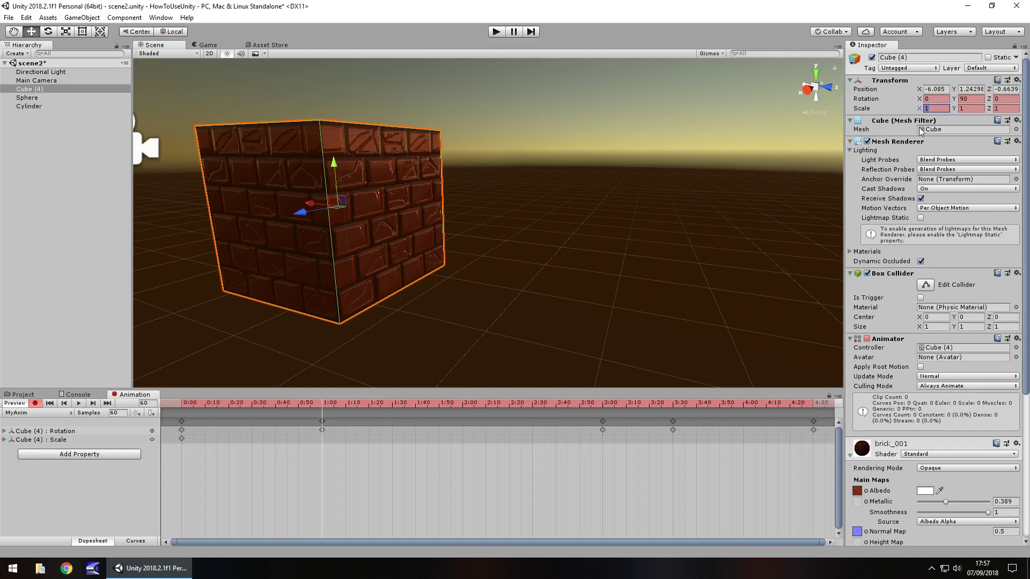
pyautogui.write('0.5')
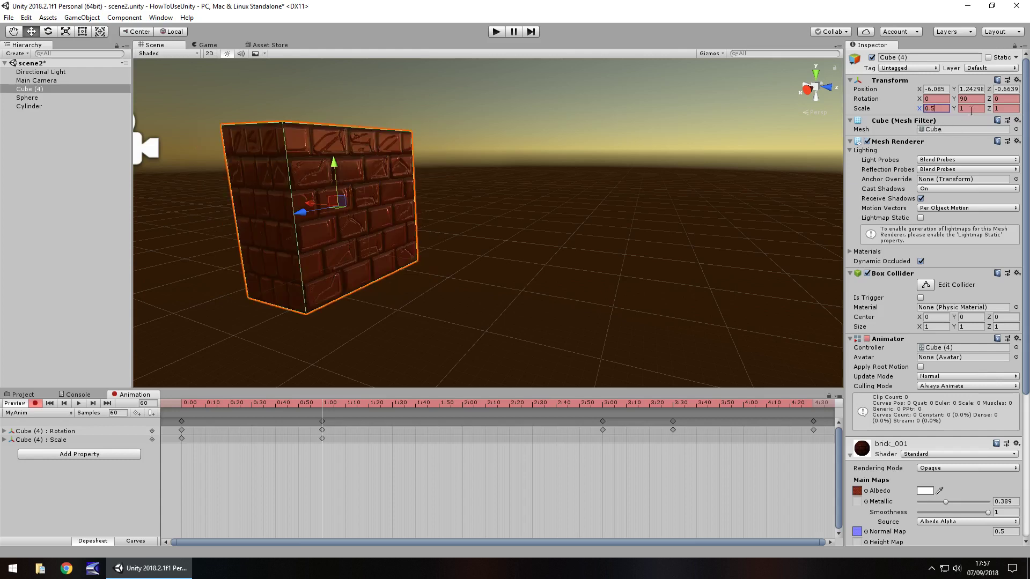
pyautogui.press('Tab')
pyautogui.write('0.5')
pyautogui.press('Tab')
pyautogui.write('0.')
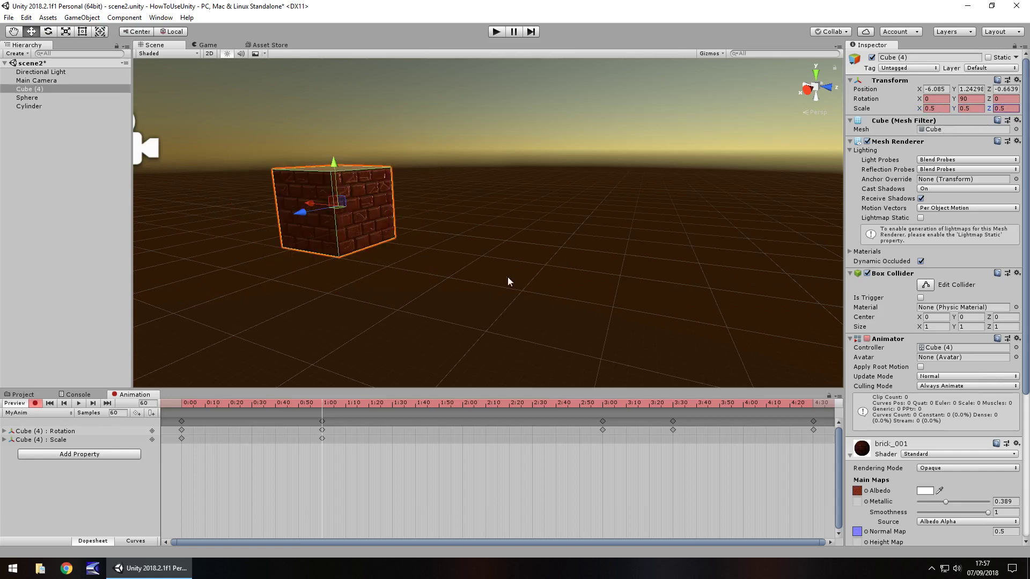
# Step: Move the timeline playhead to frame 180
pyautogui.click(151, 404)
pyautogui.write('180')
pyautogui.press('Return')
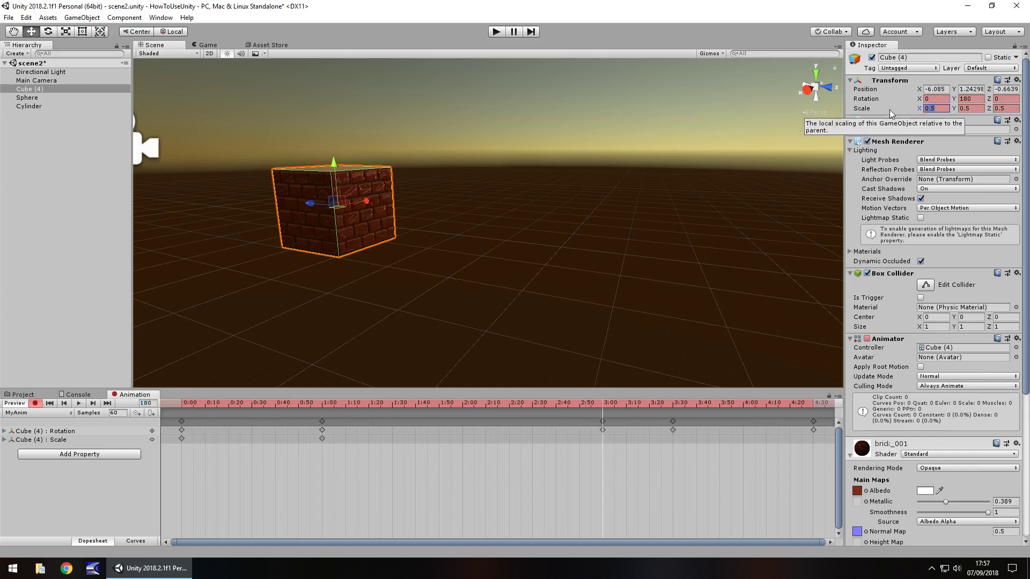
# Step: Key the cube's scale at 2, 2, 2 on frame 180
pyautogui.write('2')
pyautogui.press('Tab')
pyautogui.write('2')
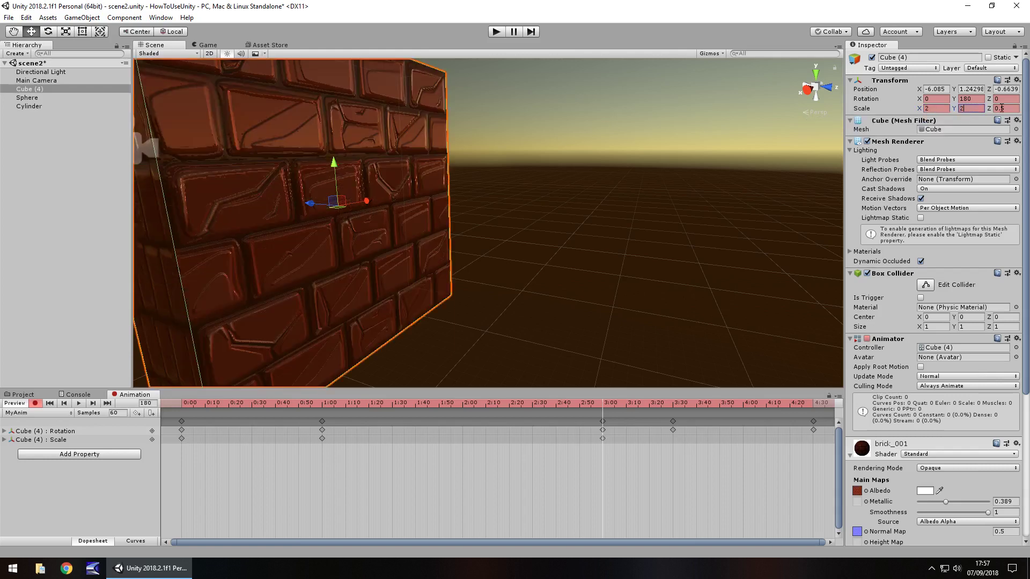
pyautogui.click(1001, 108)
pyautogui.write('2')
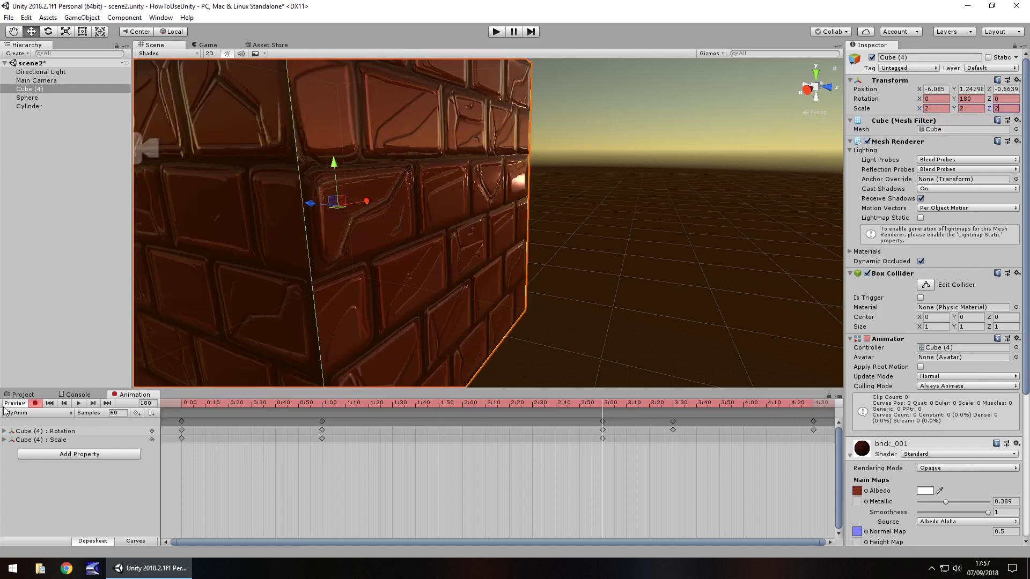
# Step: Key the scale back to 1, 1, 1 on frame 210
pyautogui.click(146, 404)
pyautogui.write('210')
pyautogui.press('Return')
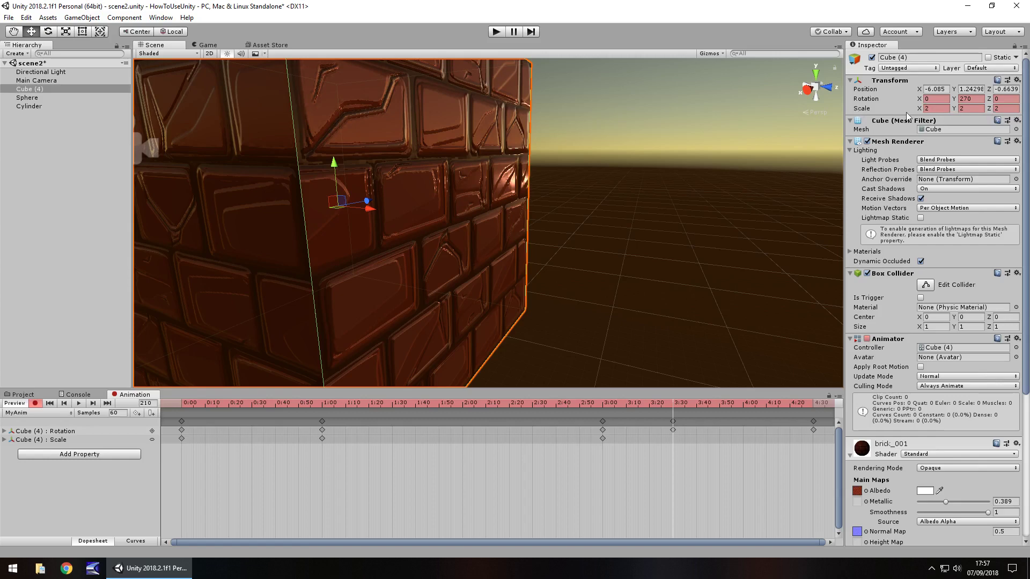
pyautogui.click(933, 107)
pyautogui.write('1')
pyautogui.click(970, 108)
pyautogui.write('1')
pyautogui.click(999, 109)
pyautogui.write('1')
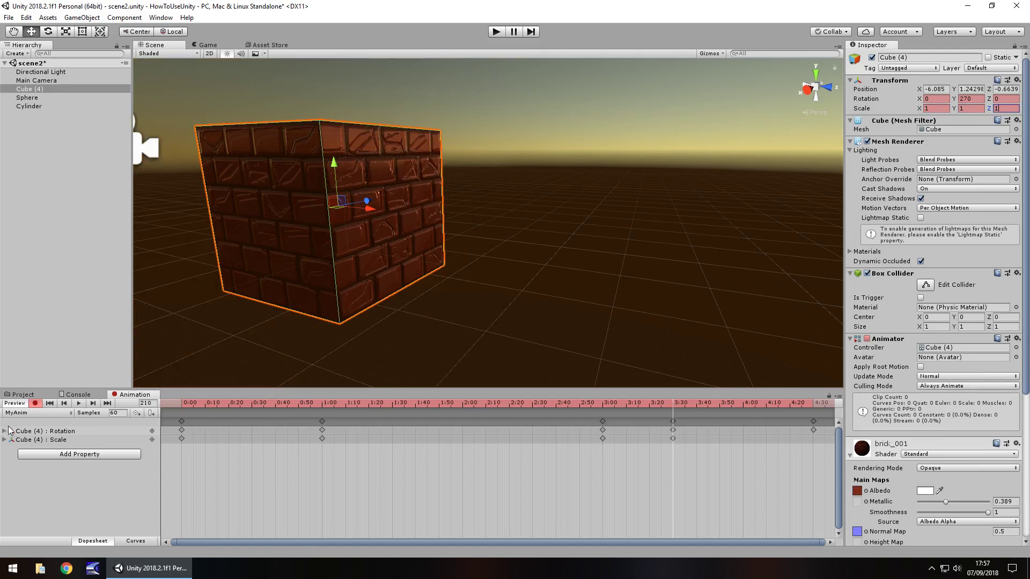
# Step: Stop keyframe recording and play-test the scene to watch the brick cube spin and resize
pyautogui.click(34, 403)
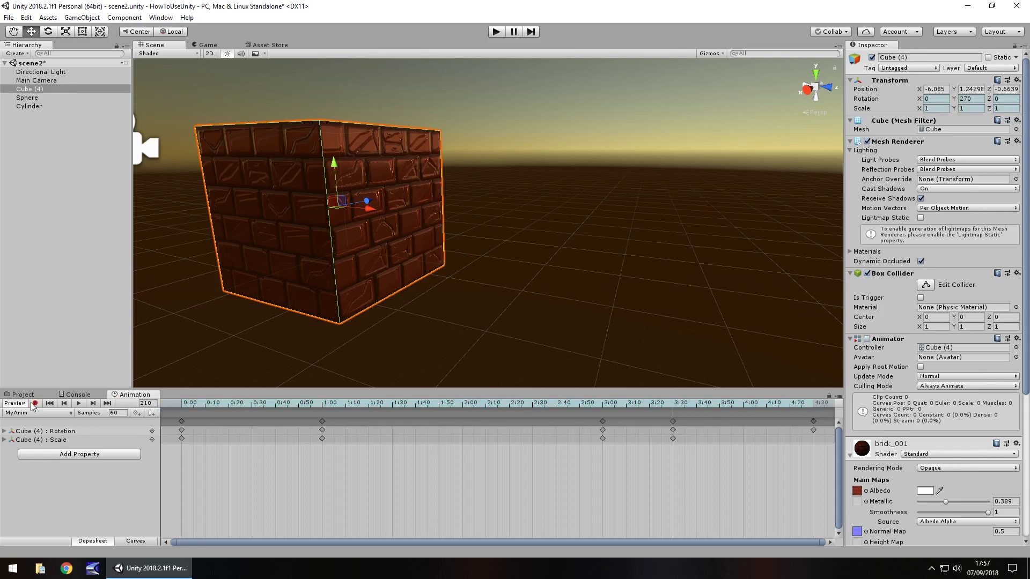
pyautogui.click(24, 395)
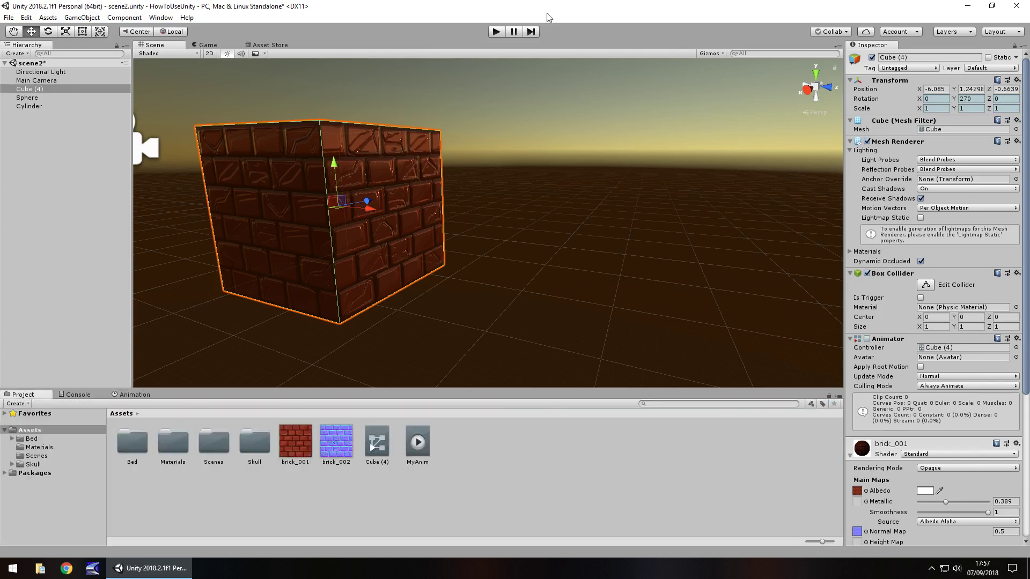
pyautogui.click(496, 32)
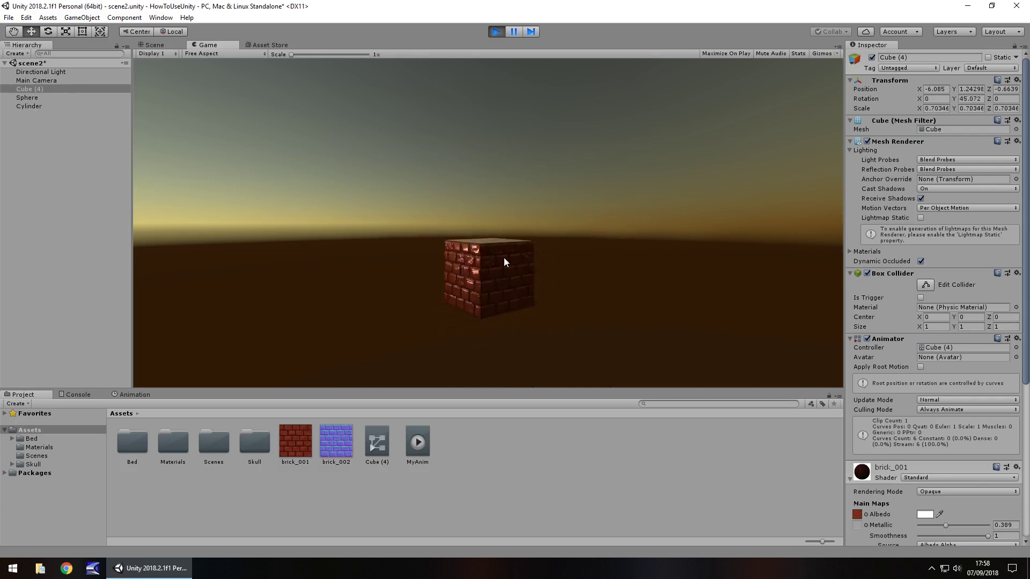
pyautogui.click(496, 31)
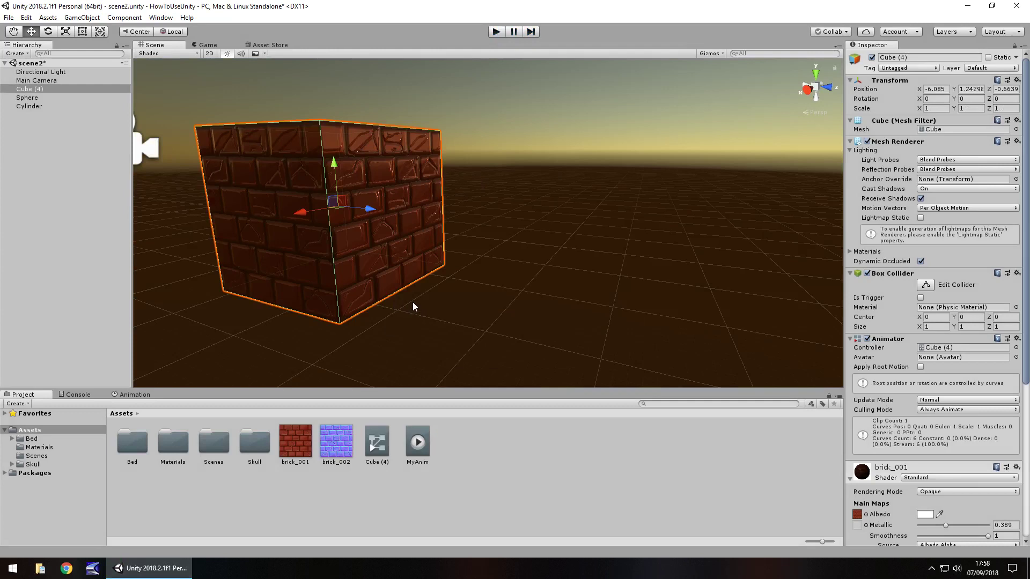
# Step: Turn off Loop Time on the MyAnim clip, then play-test to confirm it runs once
pyautogui.click(419, 443)
pyautogui.click(920, 90)
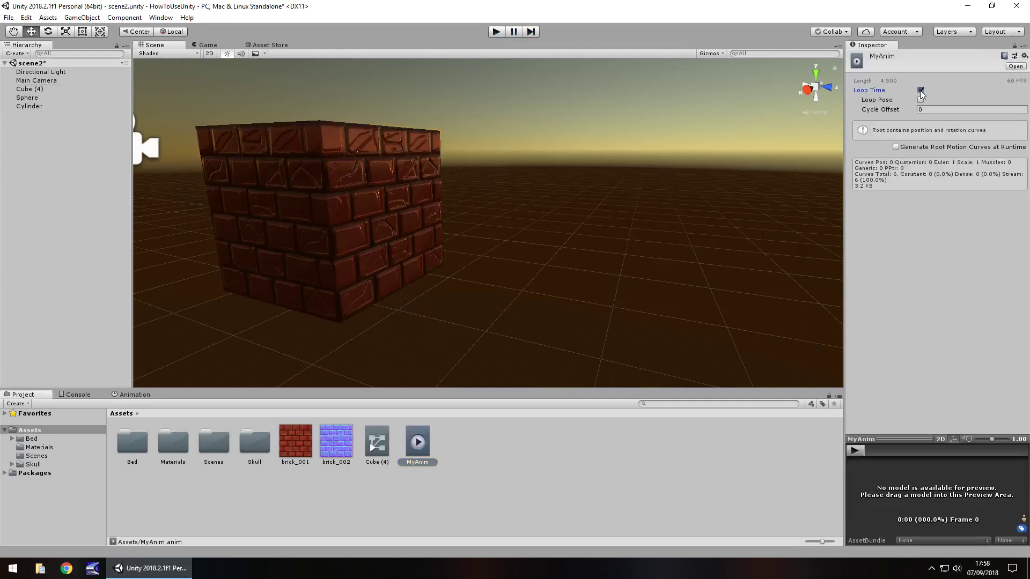
pyautogui.click(504, 31)
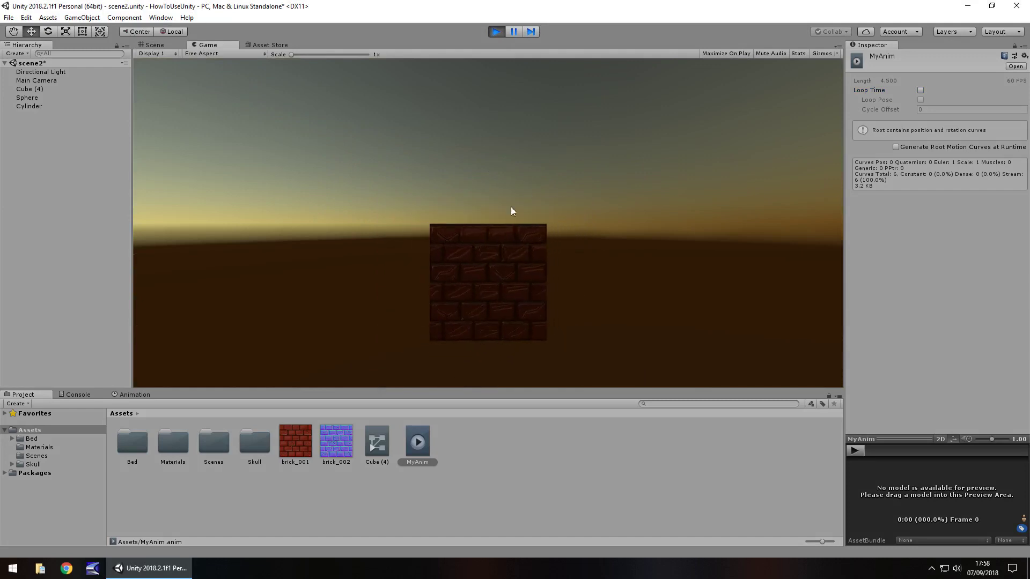
pyautogui.click(496, 33)
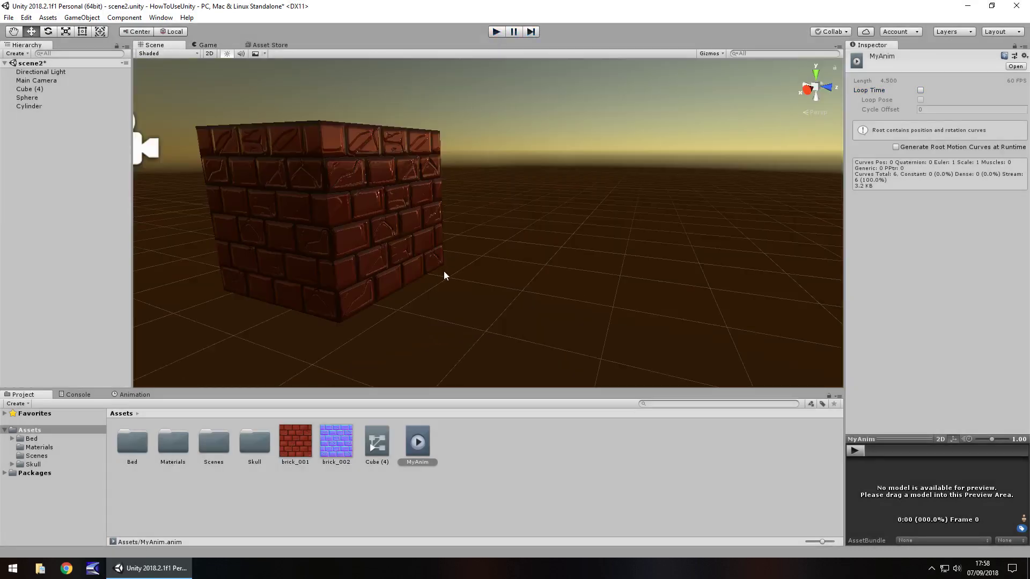